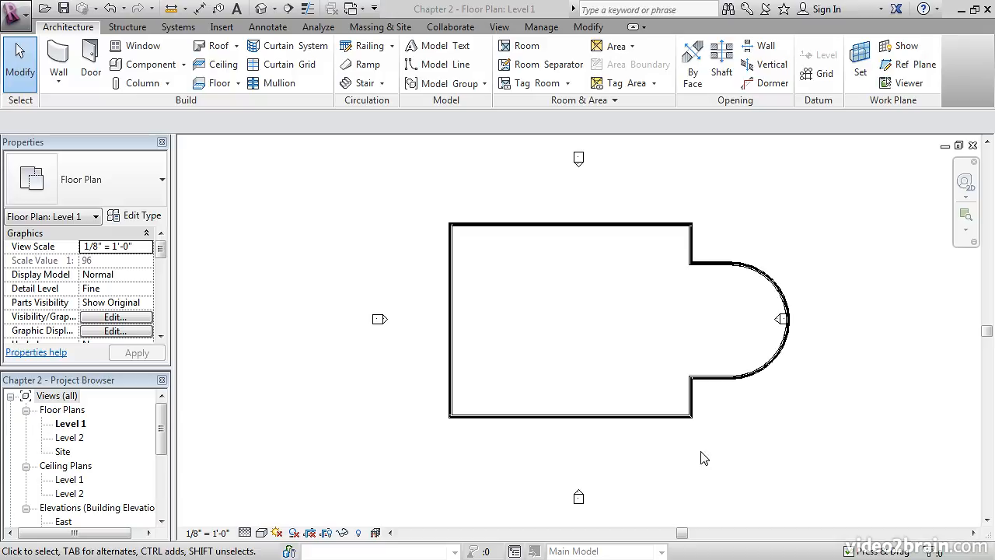
Inspect the elevation marker overlapping the curved wall by selecting its arrow and then its square body.
mouse_move(788, 400)
middle_mouse_down()
mouse_move(697, 416)
mouse_move(701, 326)
middle_mouse_up()
scroll(704, 340, "up", 4)
scroll(692, 326, "up", 3)
scroll(707, 320, "up", 1)
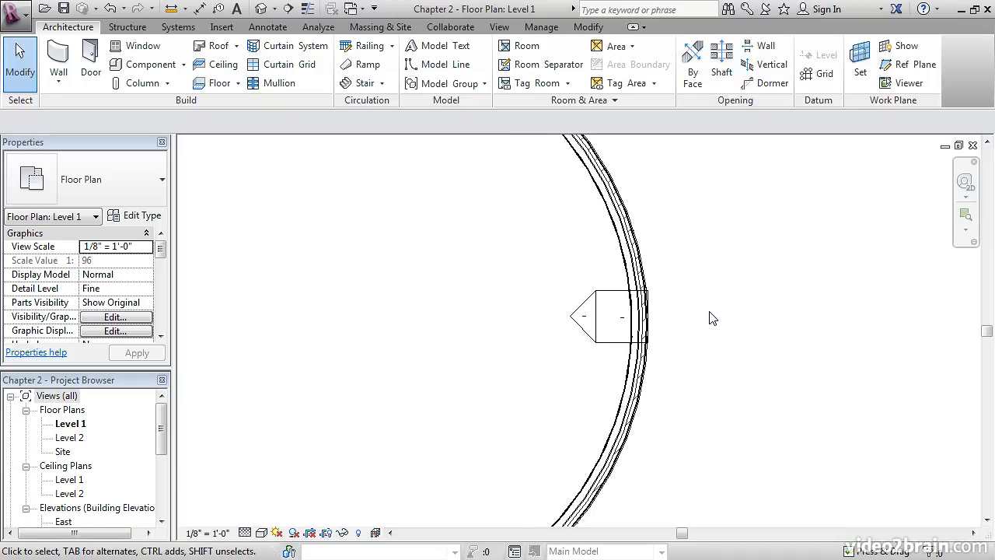
left_click(579, 315)
left_click(486, 304)
left_click(618, 349)
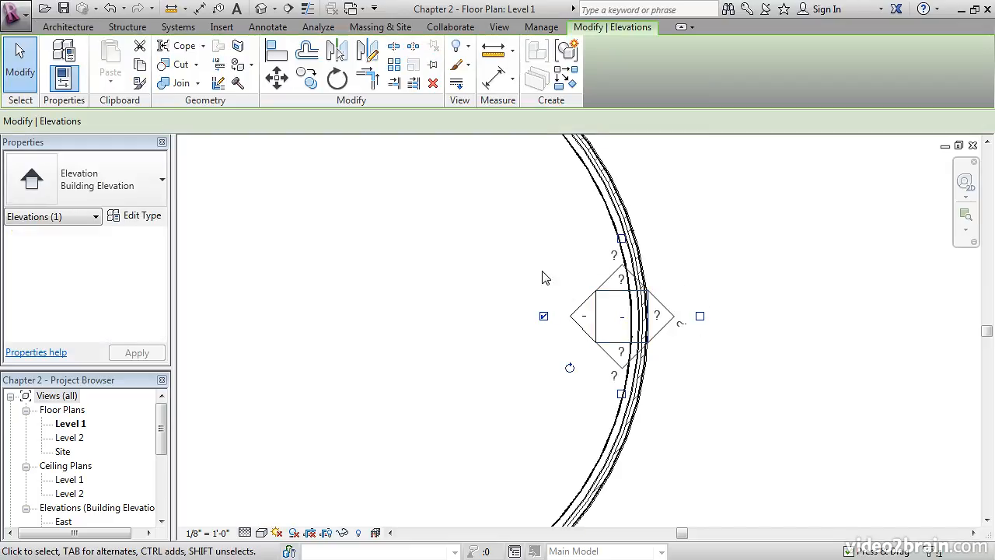
Try an additional elevation direction facing away from the building on the curved wall's marker, and delete the extra view.
left_click(700, 315)
left_click(699, 315)
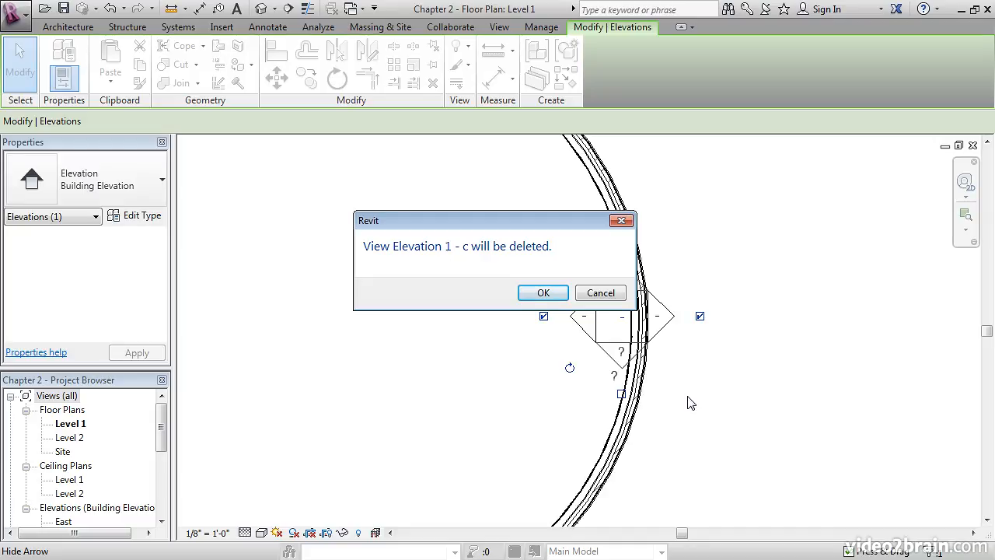
left_click(543, 294)
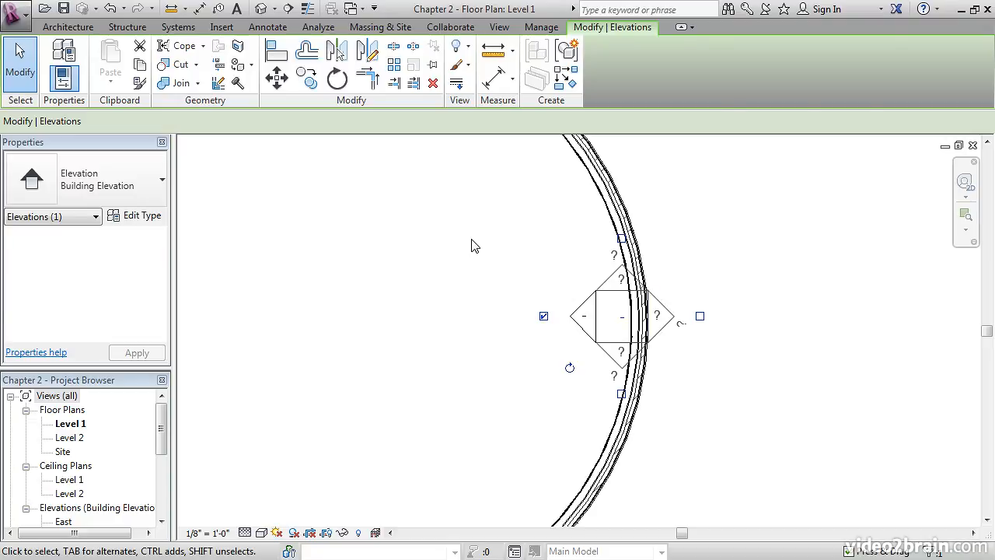
left_click(471, 246)
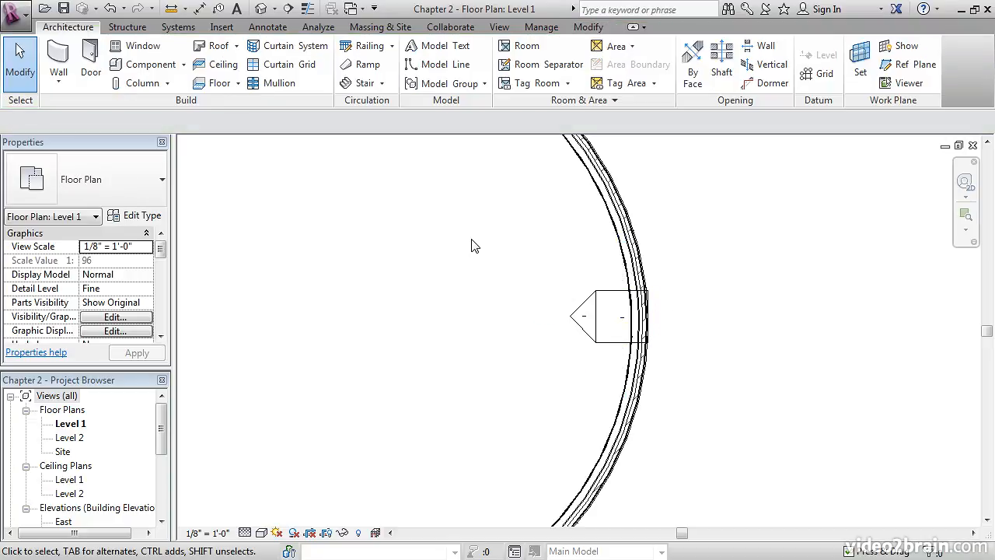
Move the complete elevation marker, both arrow and square body, outside the building beyond the curved wall.
left_click(581, 315)
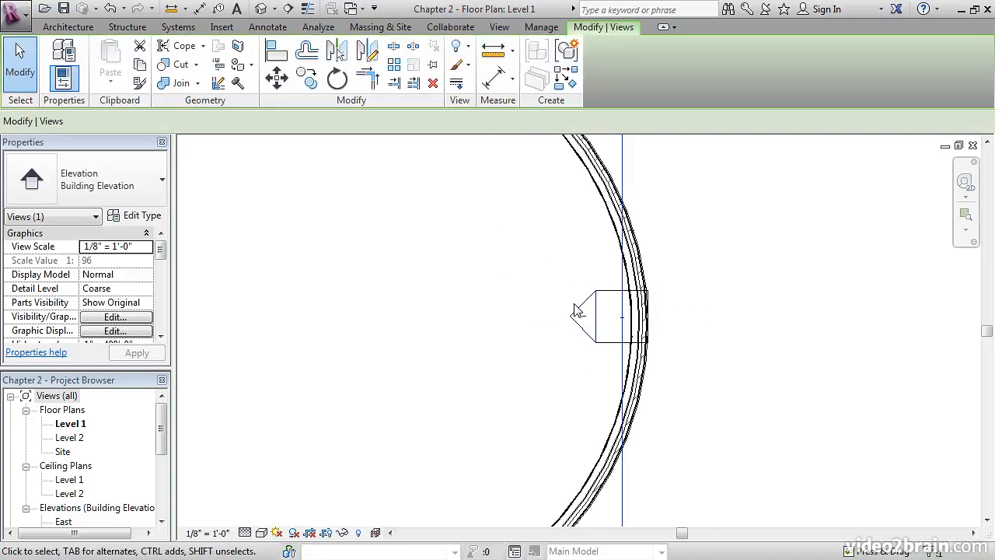
left_click(521, 298)
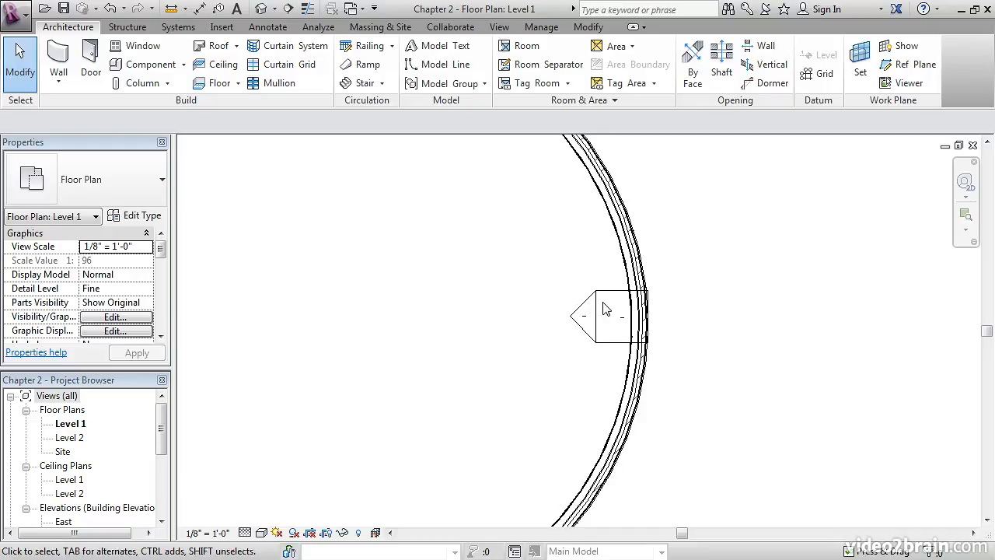
mouse_move(533, 268)
left_mouse_down()
mouse_move(611, 345)
mouse_move(665, 366)
mouse_move(549, 289)
mouse_move(667, 370)
mouse_move(583, 262)
mouse_move(440, 270)
mouse_move(422, 350)
mouse_move(517, 246)
mouse_move(681, 347)
mouse_move(478, 222)
mouse_move(410, 333)
mouse_move(446, 272)
mouse_move(570, 266)
mouse_move(606, 307)
mouse_move(693, 373)
left_mouse_up()
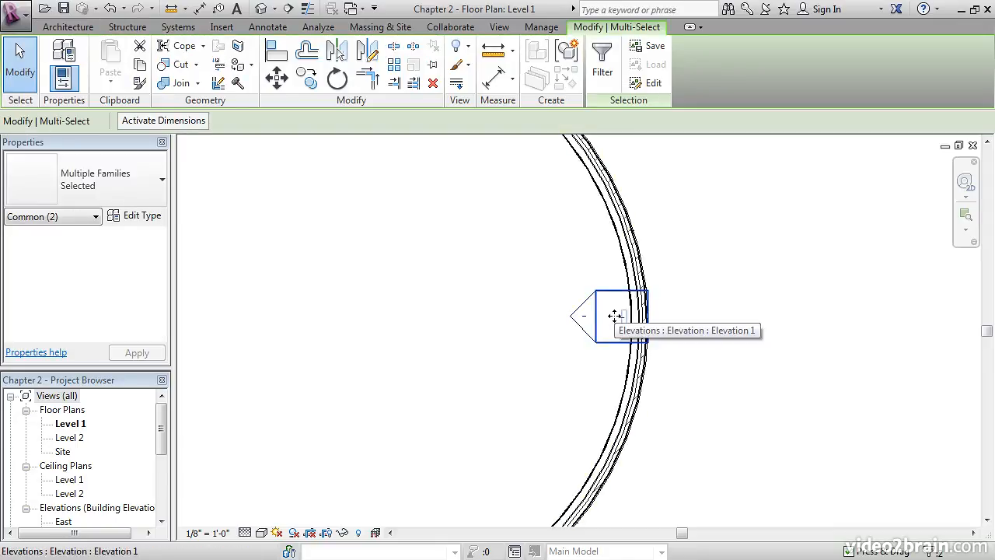
mouse_move(614, 316)
left_mouse_down()
mouse_move(702, 325)
mouse_move(771, 313)
left_mouse_up()
left_click(389, 272)
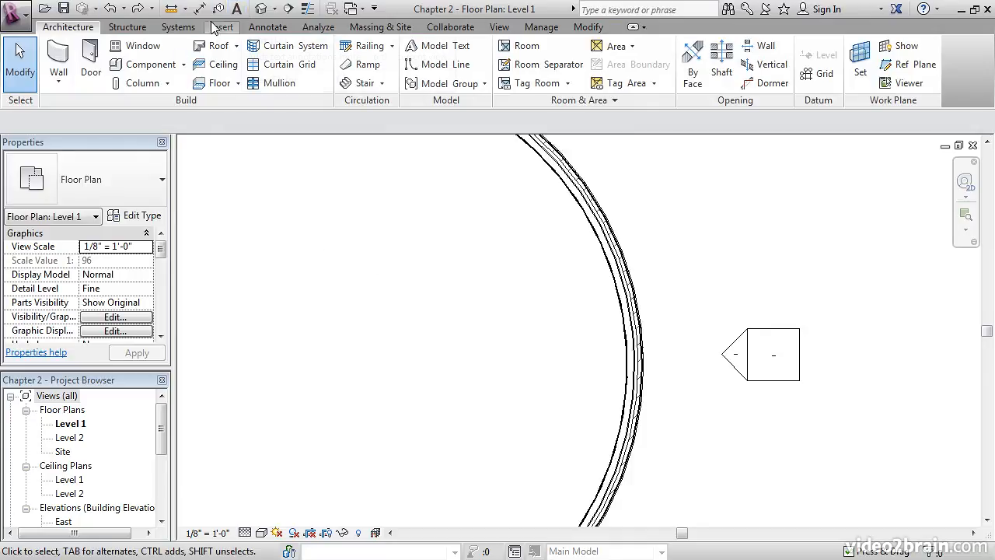
Open the default 3D view and set its visual style to Realistic.
left_click(261, 10)
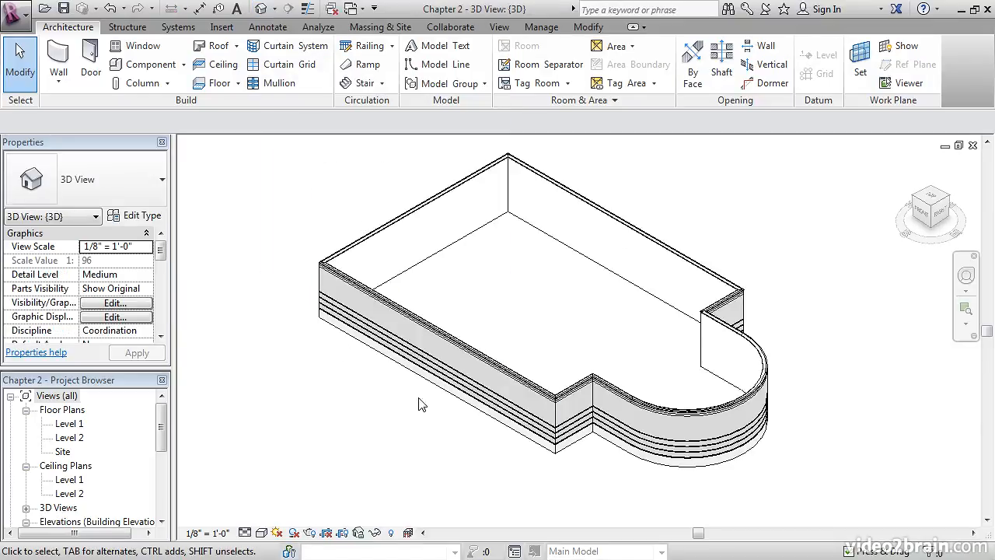
middle_click_drag(483, 412, 497, 244, "shift")
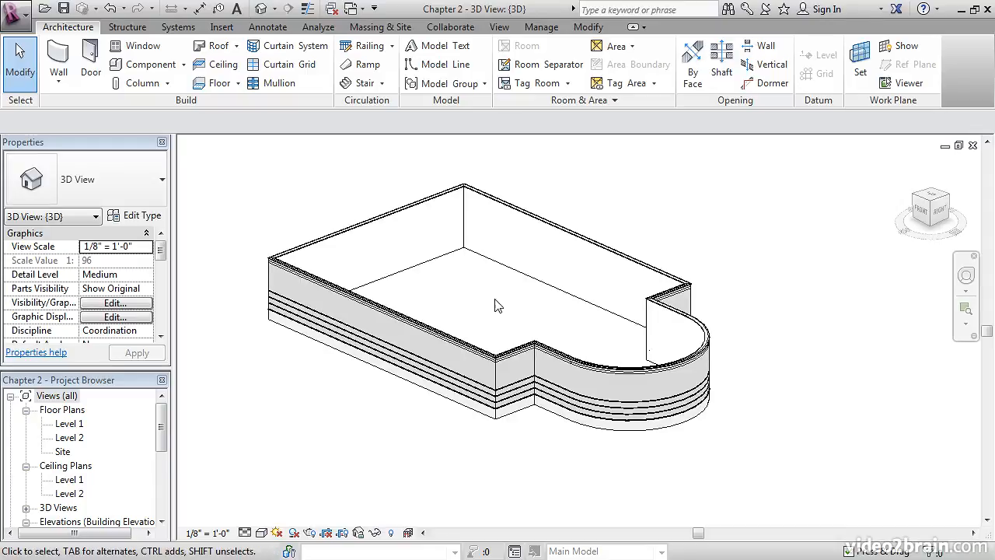
left_click(262, 533)
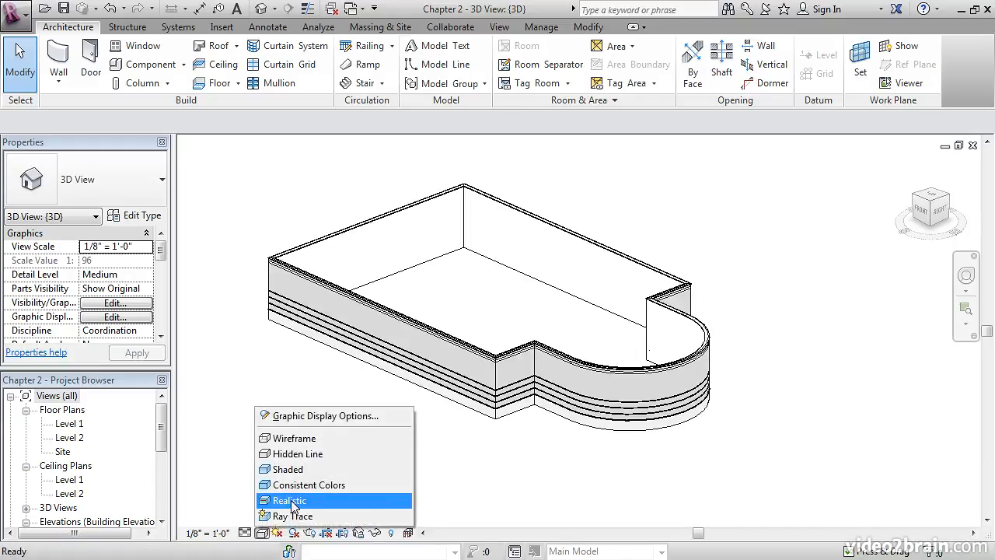
left_click(291, 500)
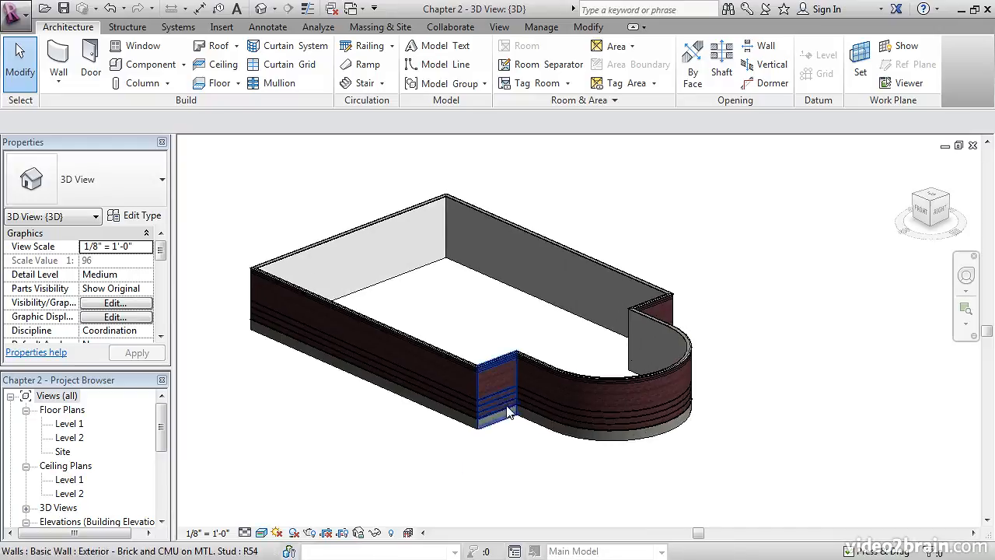
Examine the brick and concrete block materials on the exterior walls up close around the building's corner.
scroll(497, 387, "up", 5)
scroll(497, 387, "up", 5)
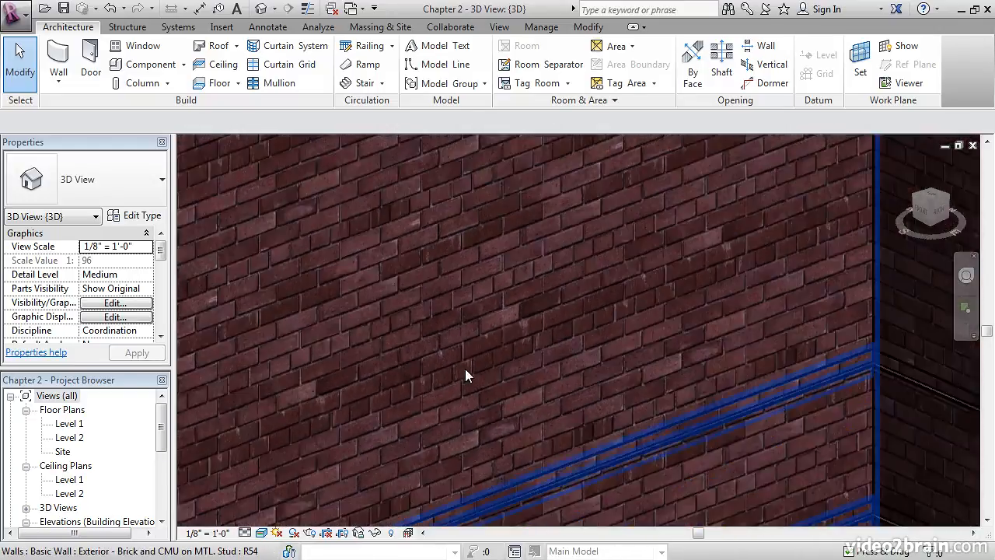
scroll(466, 369, "down", 5)
middle_click_drag(618, 317, 560, 355)
scroll(759, 286, "up", 4)
scroll(762, 279, "down", 1)
scroll(708, 328, "down", 3)
scroll(540, 393, "up", 2)
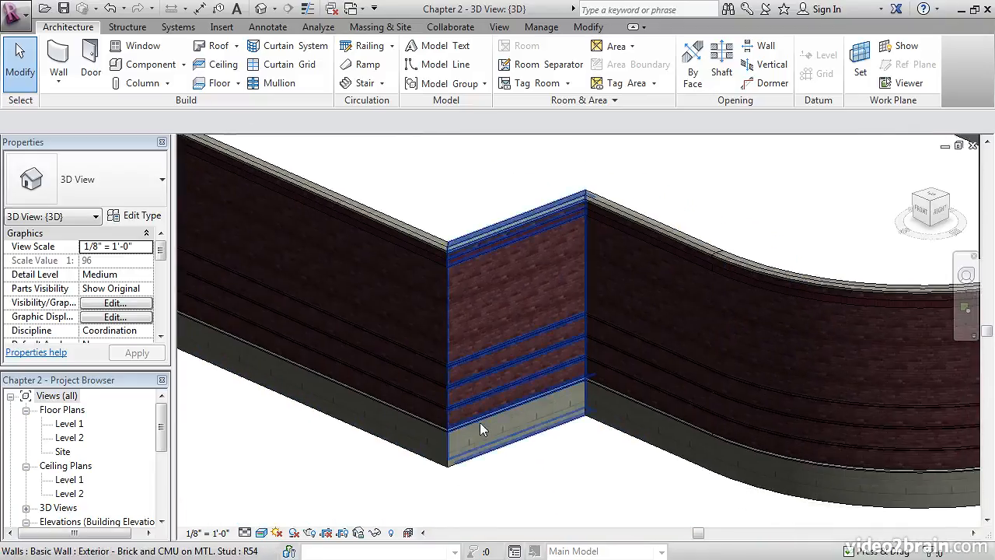
scroll(427, 446, "up", 2)
scroll(432, 463, "up", 1)
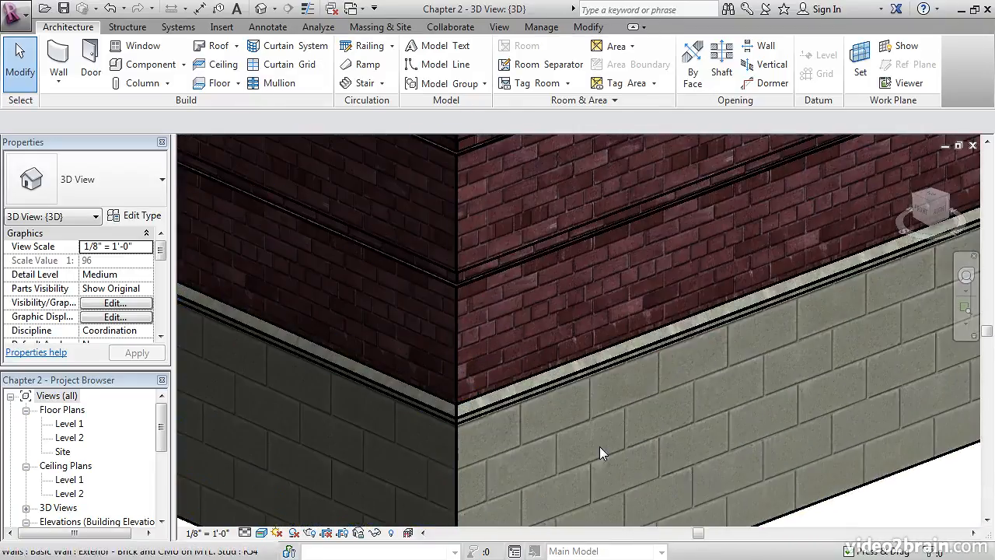
scroll(533, 407, "down", 2)
middle_click_drag(531, 401, 534, 416)
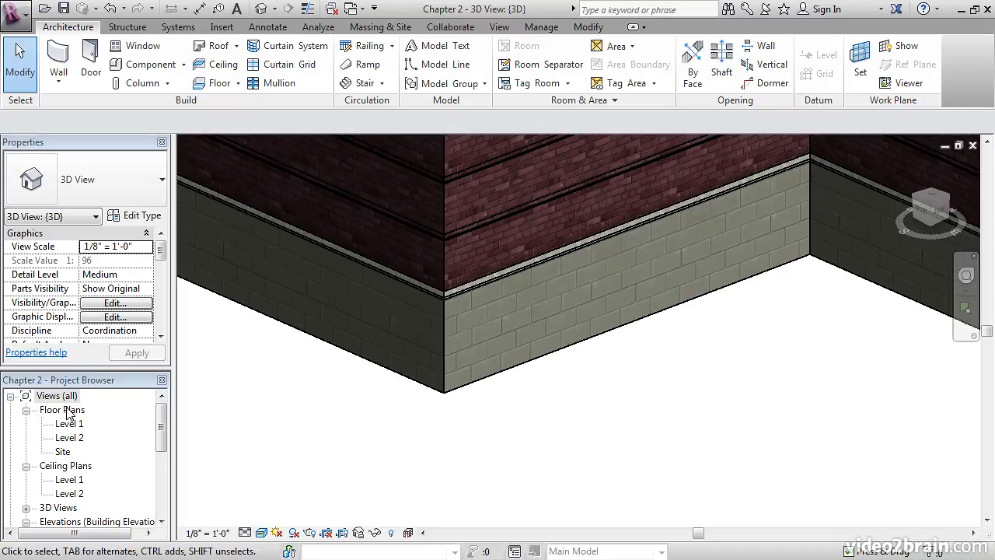
Open the Level 1 floor plan and show the whole building with its four elevation markers.
mouse_move(159, 434)
left_mouse_down()
mouse_move(162, 490)
mouse_move(162, 426)
left_mouse_up()
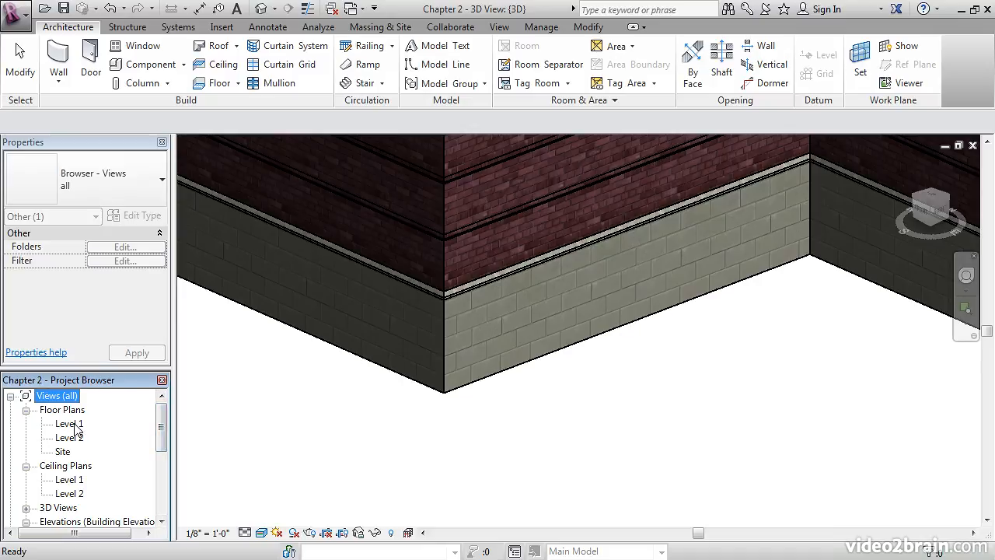
double_click(70, 425)
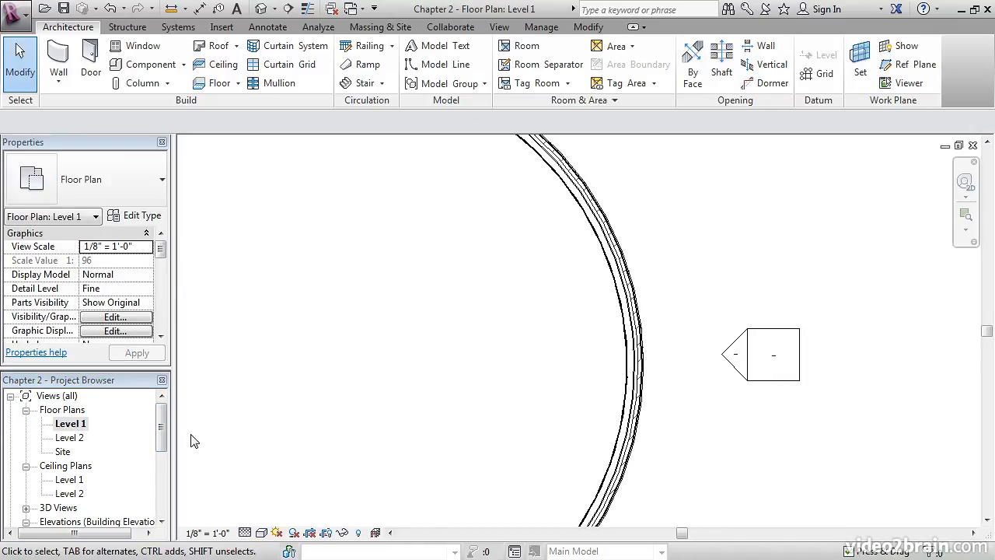
middle_click_drag(365, 425, 537, 363)
scroll(359, 391, "down", 2)
scroll(378, 363, "down", 2)
scroll(376, 363, "down", 1)
middle_click_drag(343, 372, 484, 335)
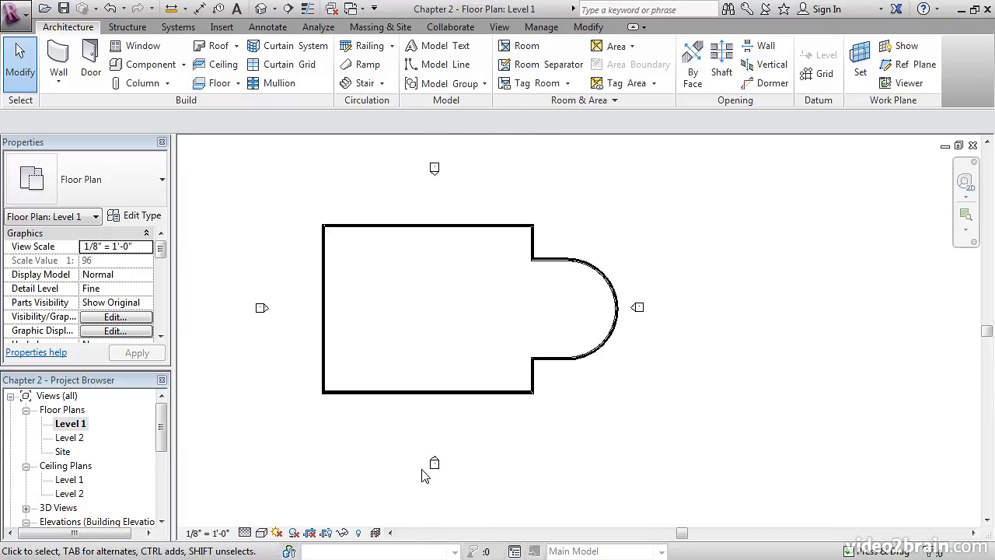
Open the South elevation from its marker below the building, and cycle through the open views back to the Level 1 plan.
scroll(421, 476, "up", 2)
scroll(420, 478, "up", 2)
scroll(466, 470, "up", 1)
scroll(513, 443, "up", 1)
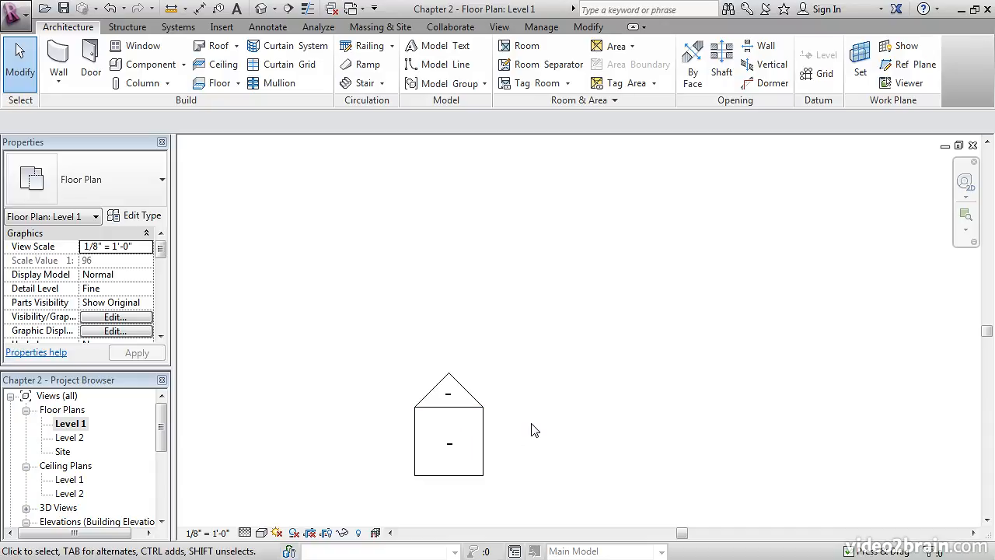
double_click(465, 390)
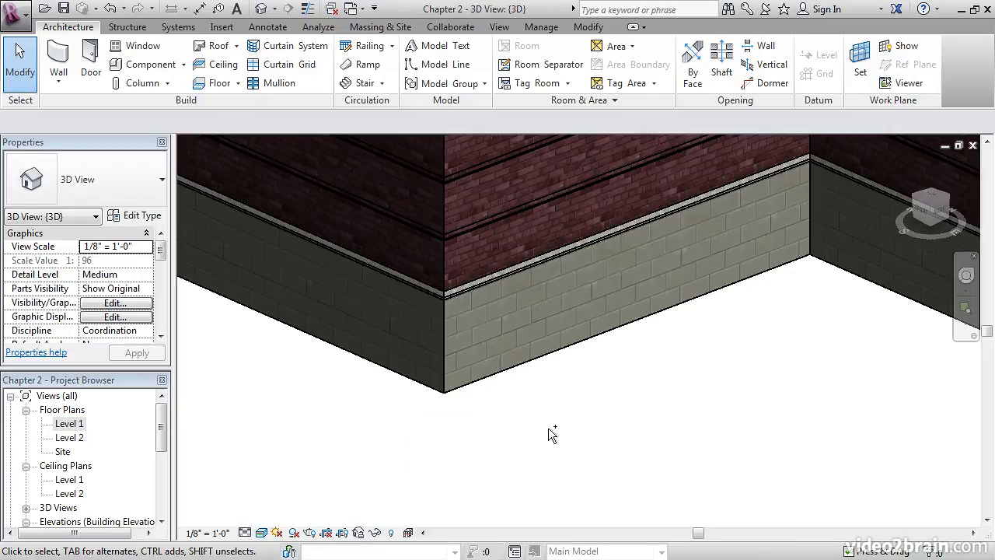
key("ctrl+Tab")
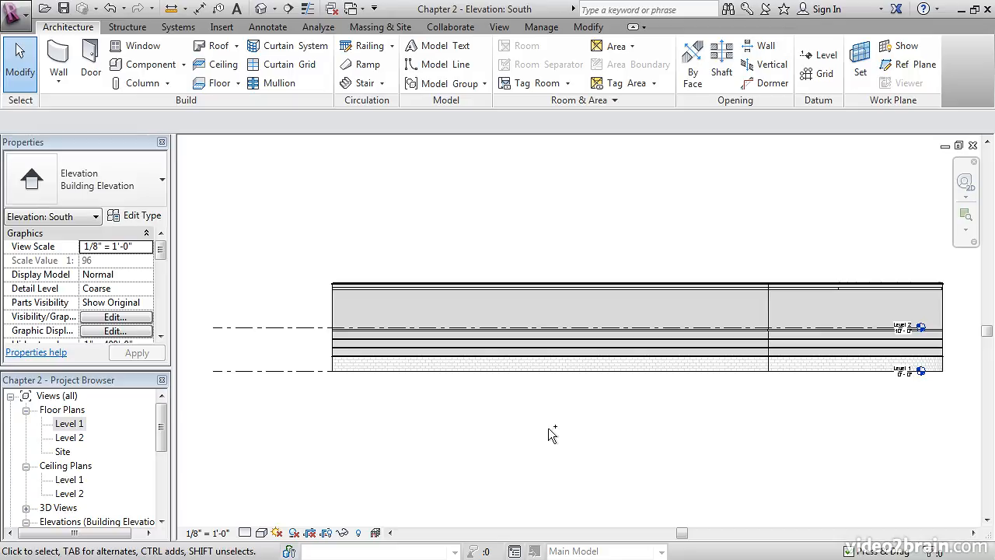
key("ctrl+Tab")
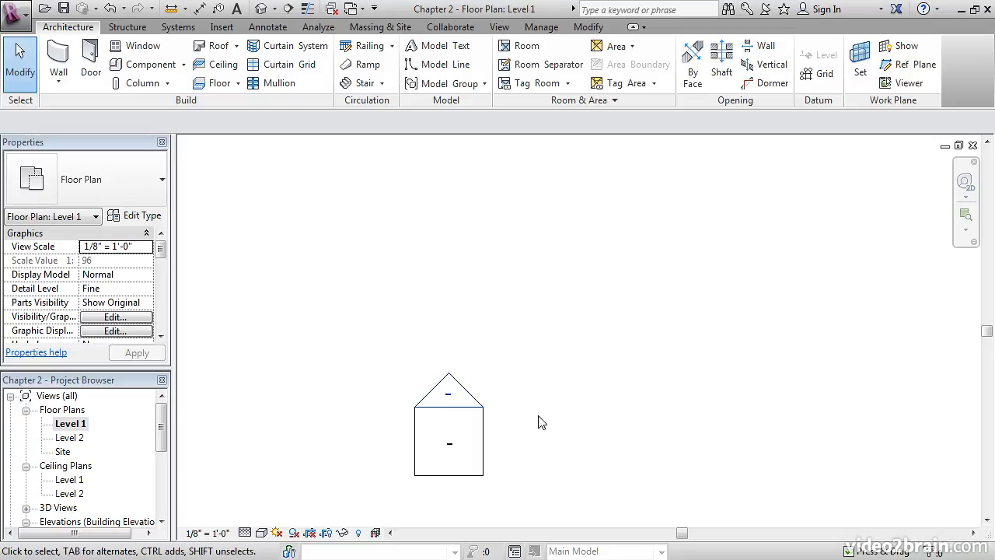
Review the organization types available for the project's Views list in its type properties, and close without changes.
right_click(45, 398)
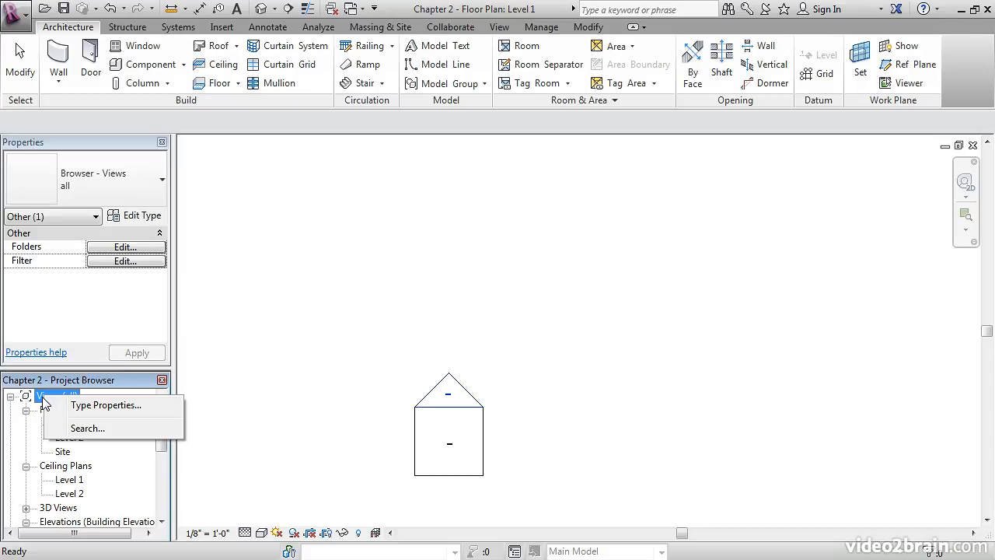
left_click(106, 406)
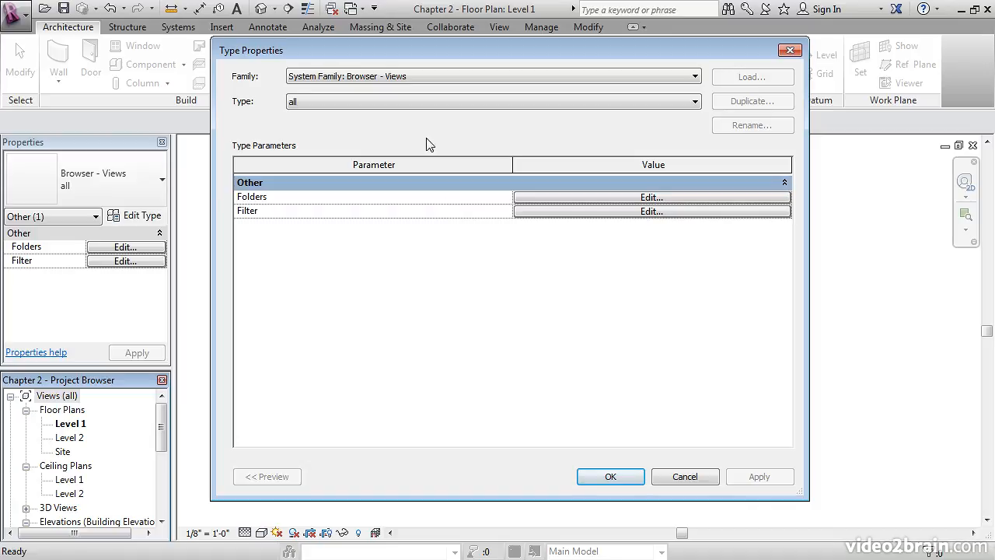
left_click(405, 105)
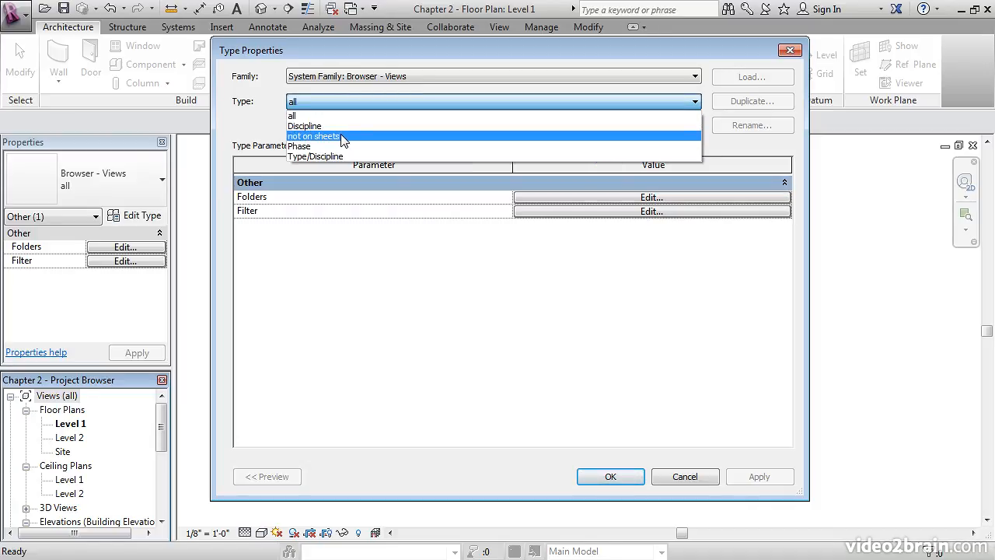
left_click(442, 53)
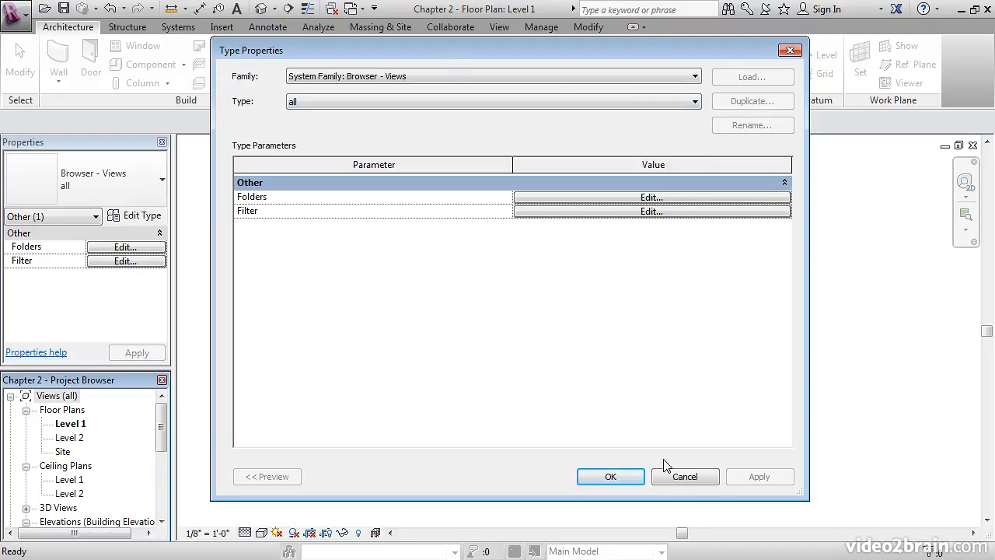
left_click(684, 477)
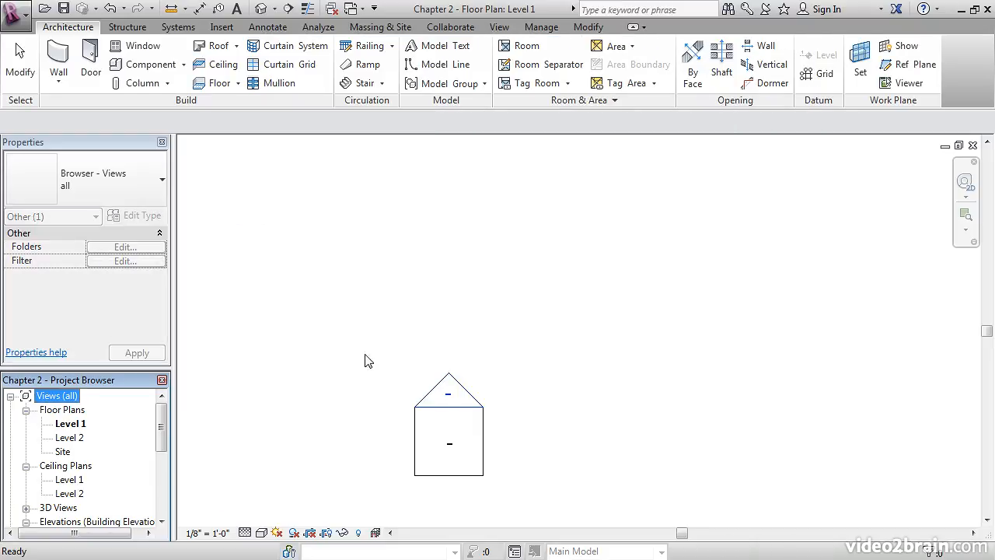
Expand the project's 3D Views category and open the {3D} view.
left_click_drag(161, 424, 162, 440)
left_click(26, 465)
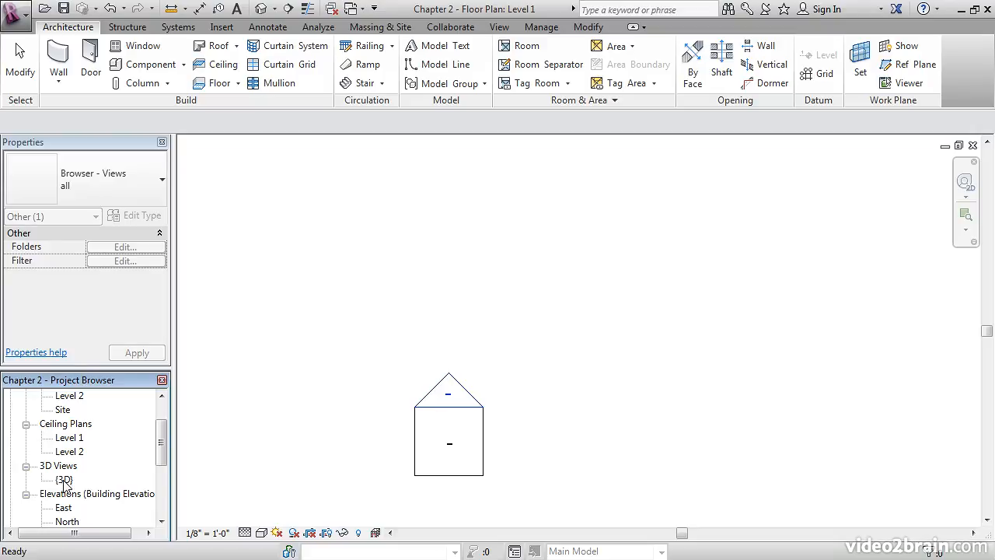
double_click(65, 480)
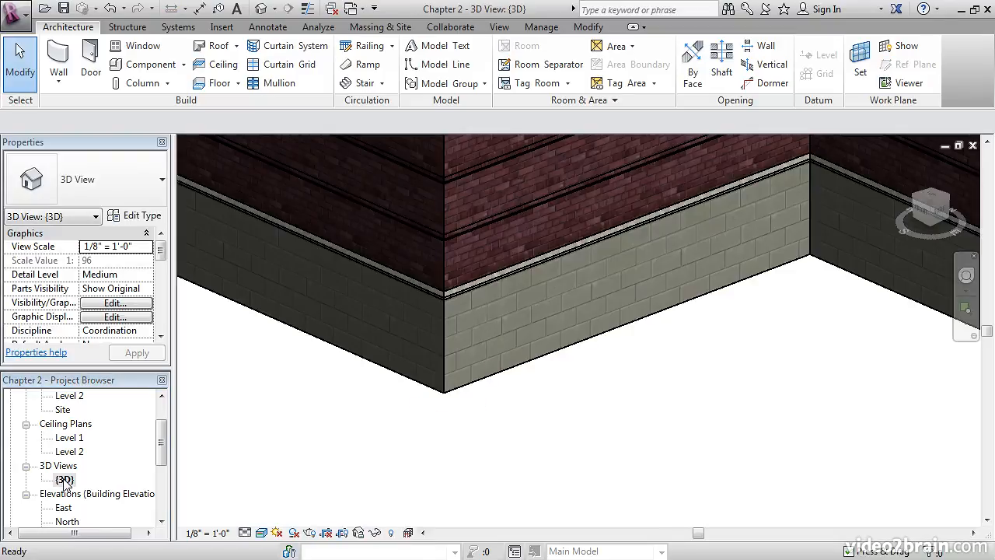
Look through the project's elevations, legends, schedules, sheets, families, groups and Revit links, and return to the floor plans.
left_click_drag(161, 443, 161, 464)
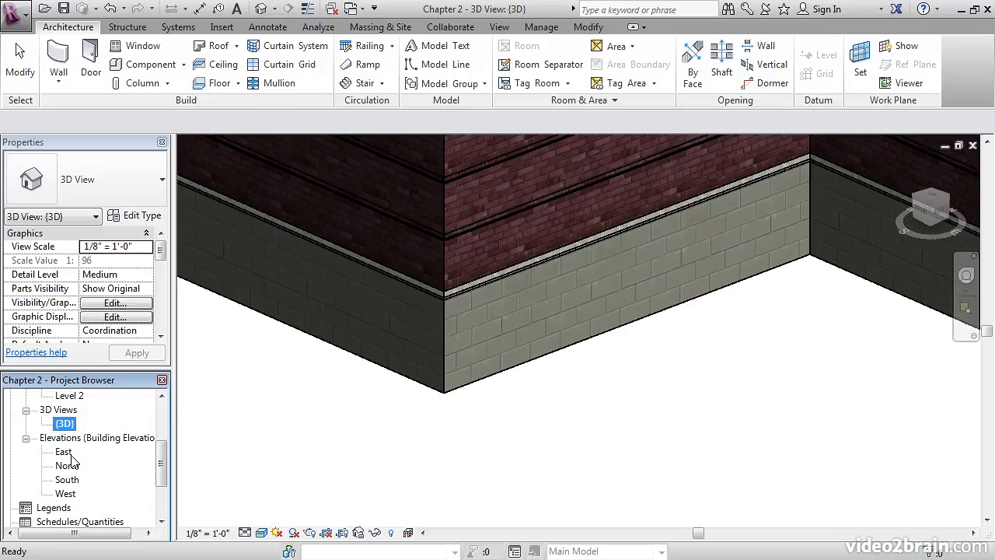
left_click_drag(162, 457, 164, 494)
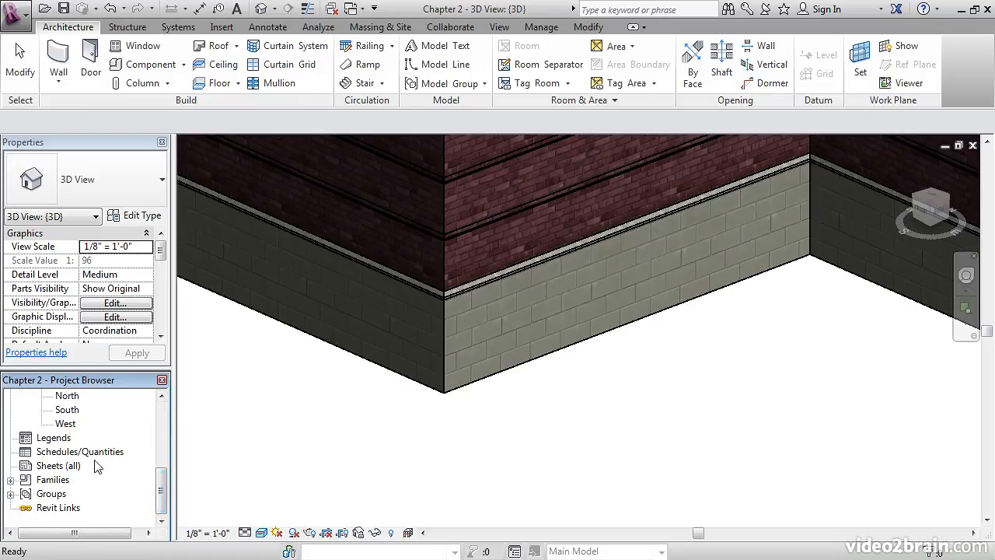
left_click(48, 468)
left_click(55, 481)
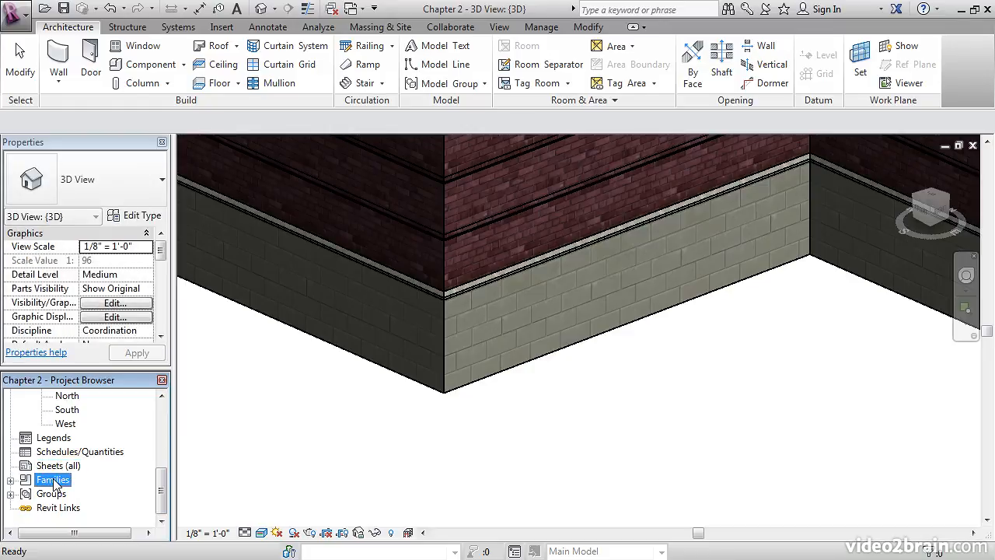
left_click(54, 494)
left_click_drag(159, 501, 161, 433)
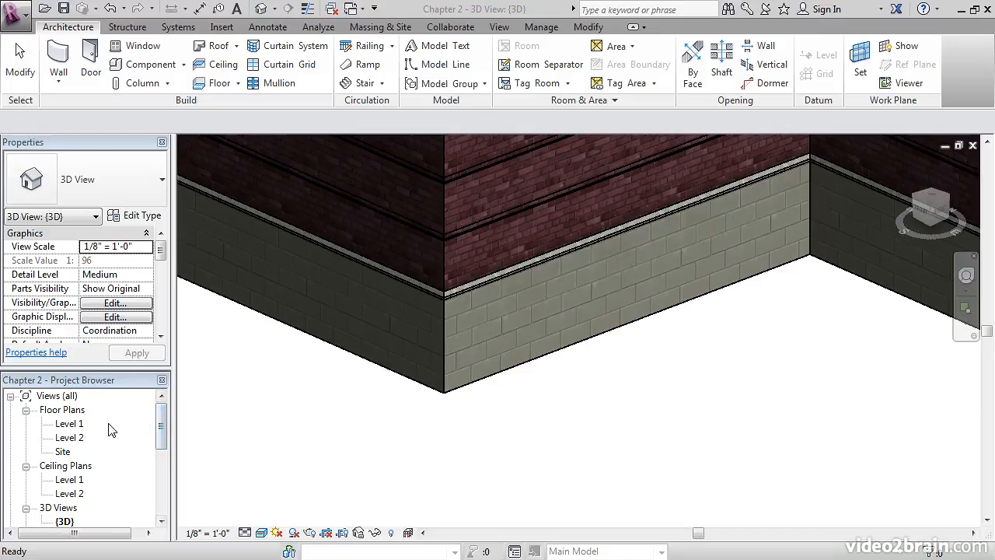
Open the Level 1 floor plan and zoom to fit the whole building with its elevation markers.
left_click(75, 426)
double_click(76, 427)
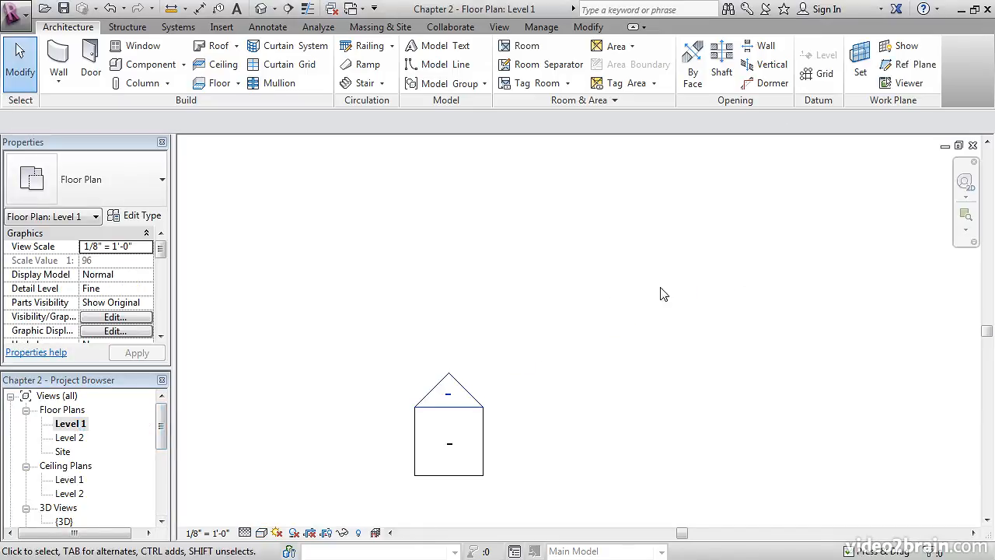
key("z")
key("a")
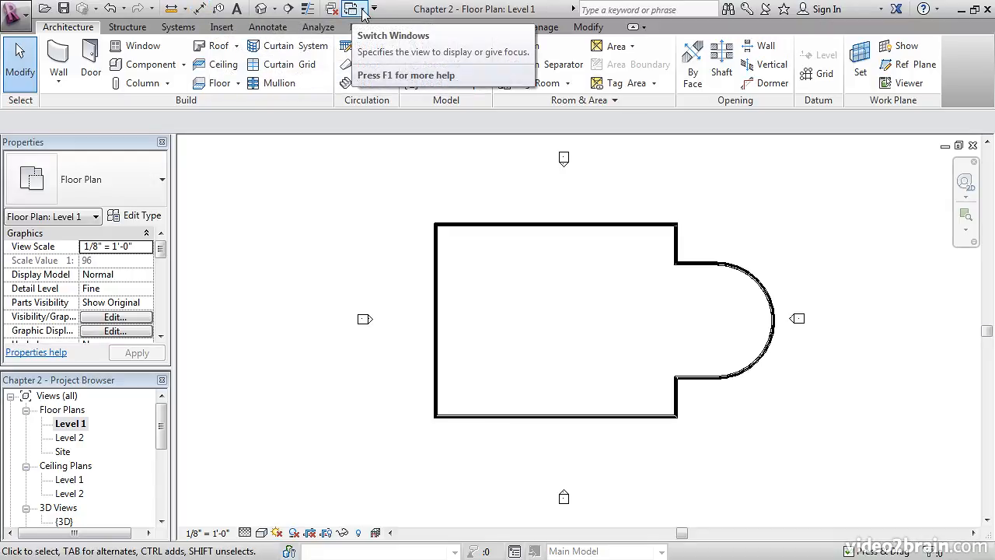
Check which views are open, close all hidden windows behind the Level 1 floor plan, and save the project.
left_click(363, 14)
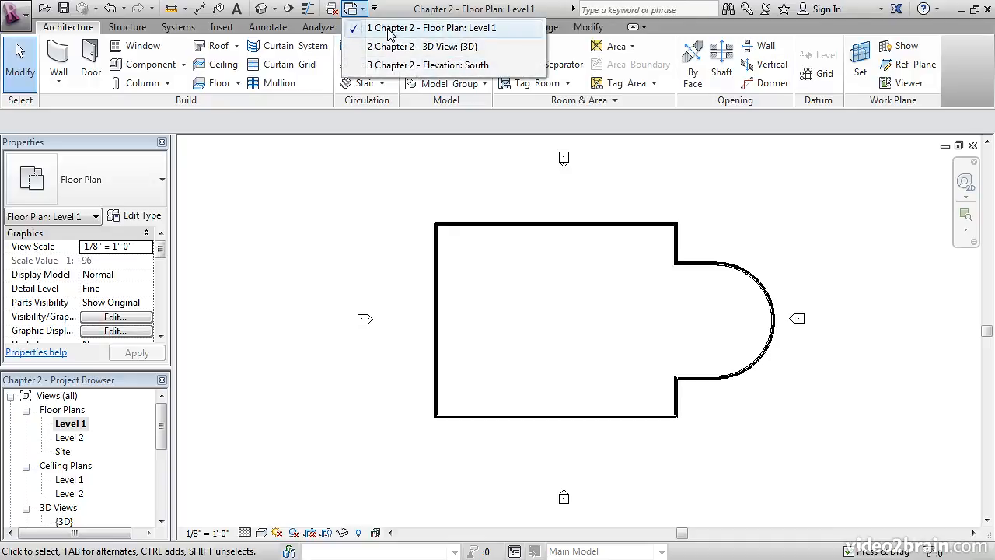
left_click(389, 16)
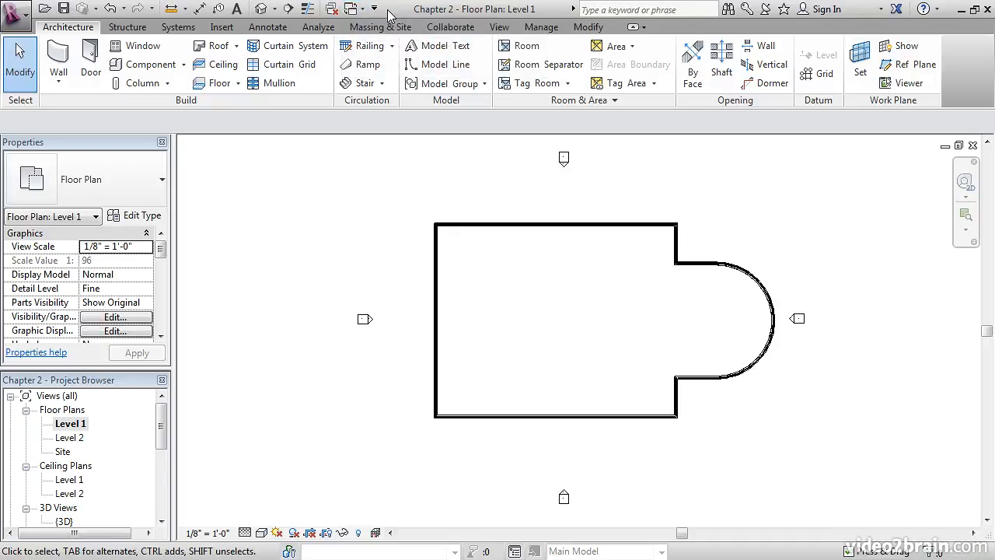
left_click(332, 9)
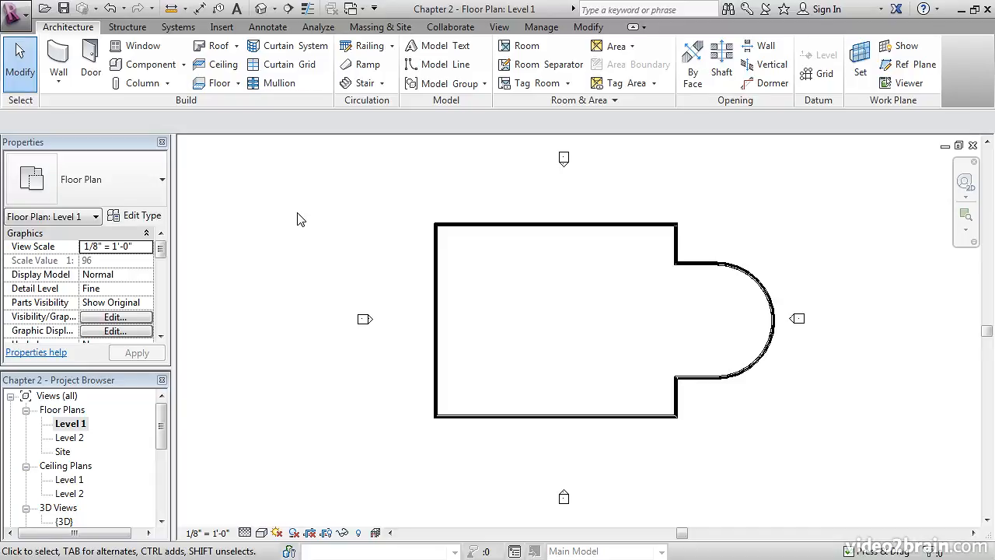
left_click(63, 10)
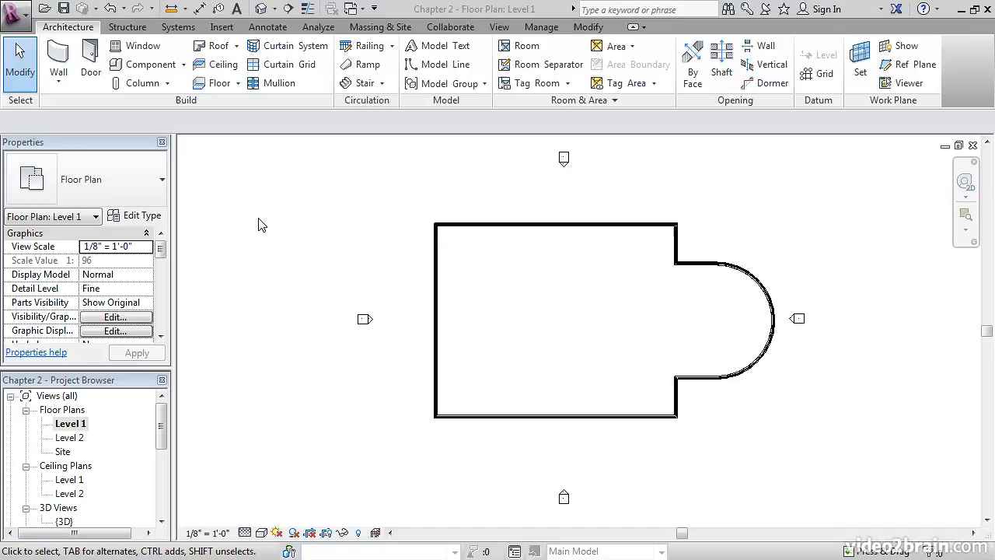